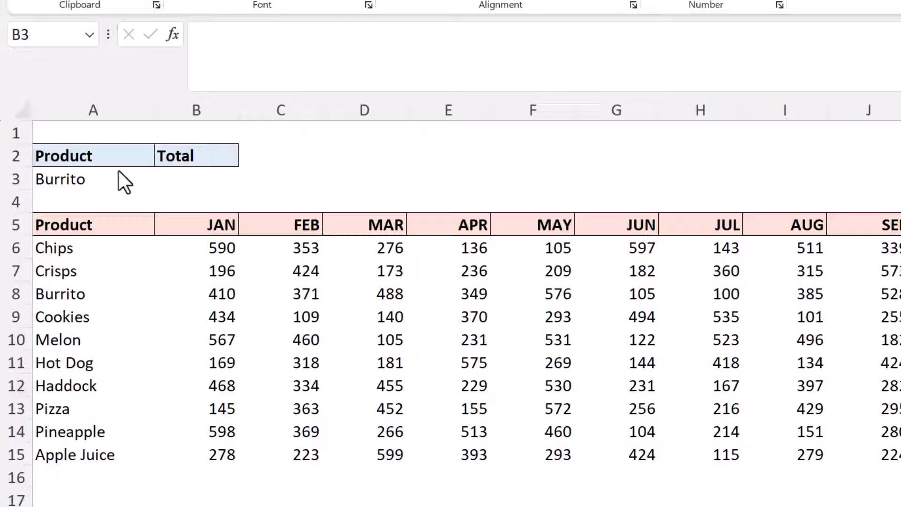
# Step: Keep Burrito as the product chosen in A3's dropdown
pyautogui.click(134, 178)
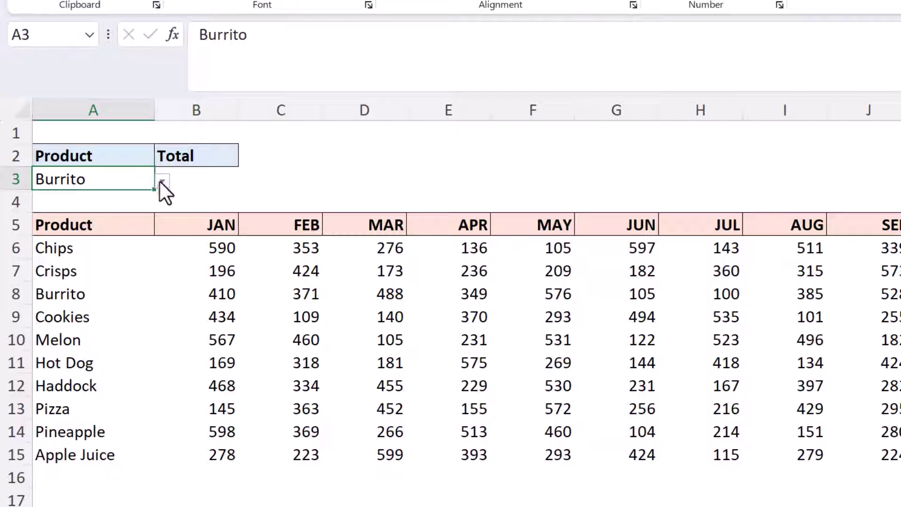
pyautogui.click(162, 181)
pyautogui.click(143, 164)
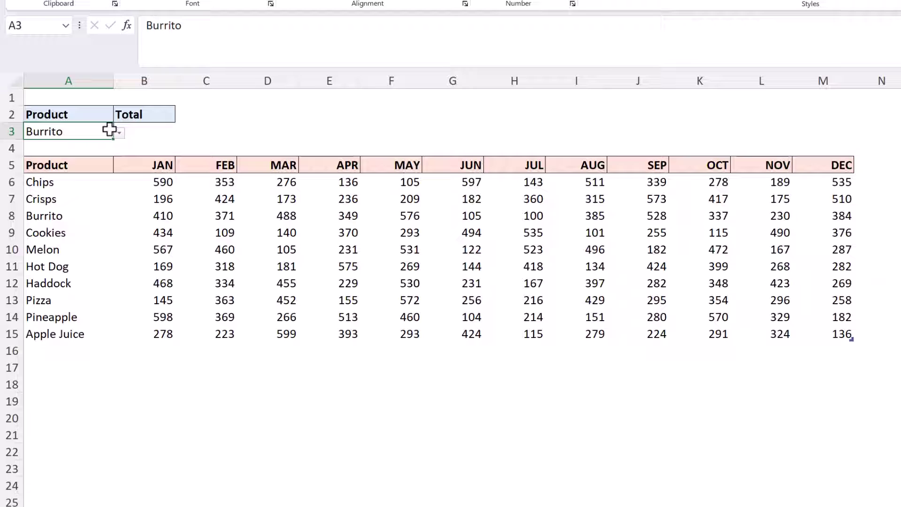
# Step: Enter =XLOOKUP(A3,tblSales[Product],tblSales[[JAN]:[DEC]]) in B3 to spill Burrito's twelve monthly values
pyautogui.click(150, 132)
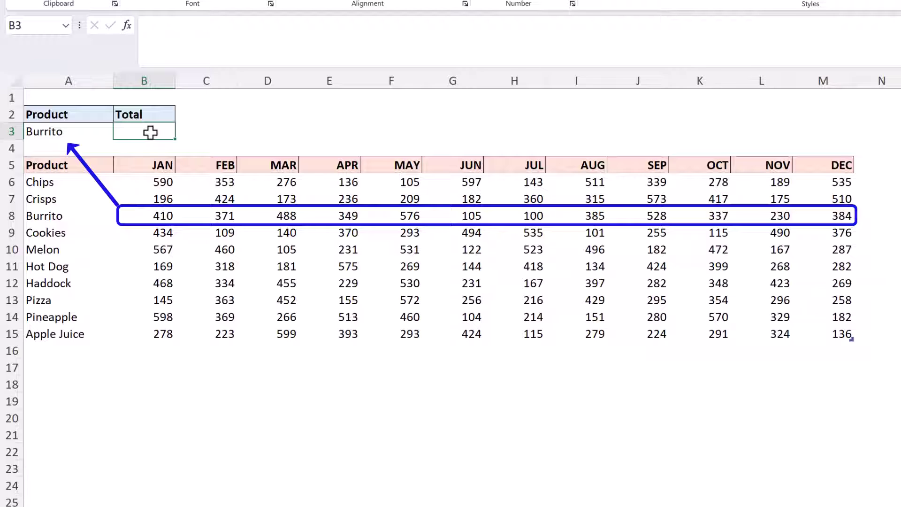
pyautogui.write('=x')
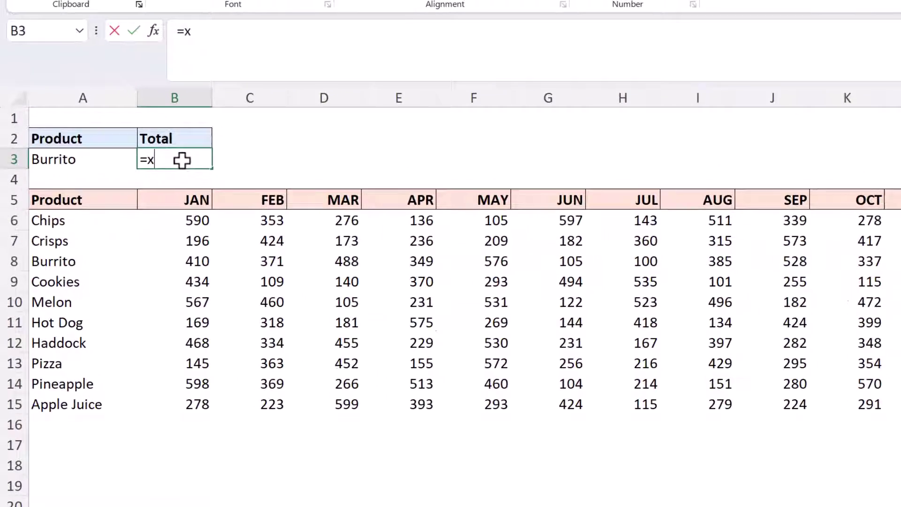
pyautogui.write('l')
pyautogui.press('Tab')
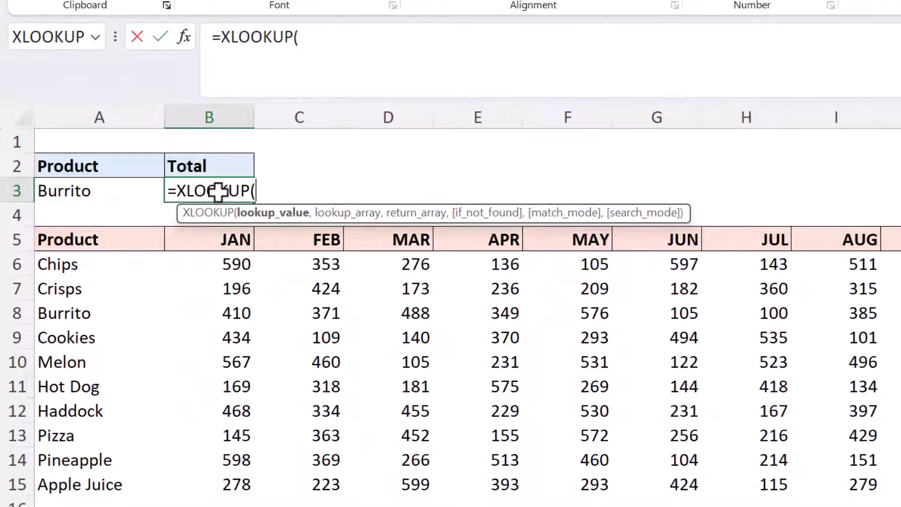
pyautogui.click(128, 192)
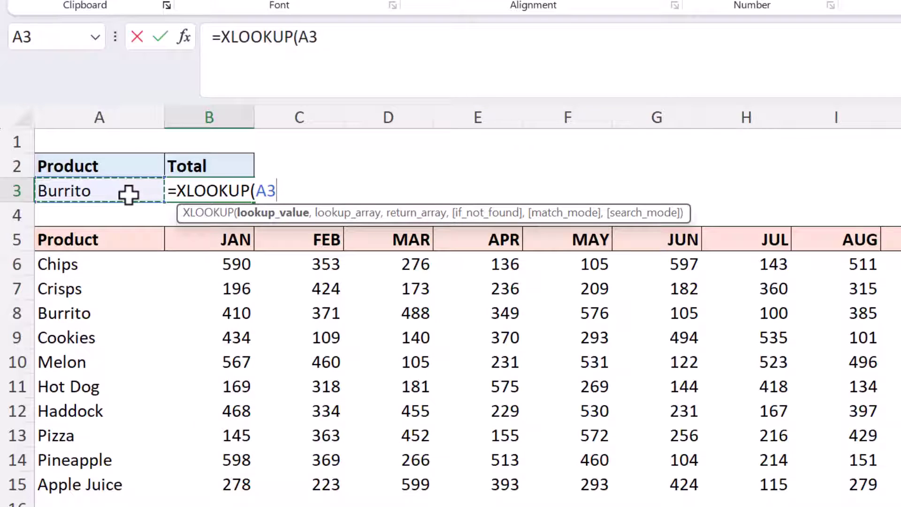
pyautogui.write(',')
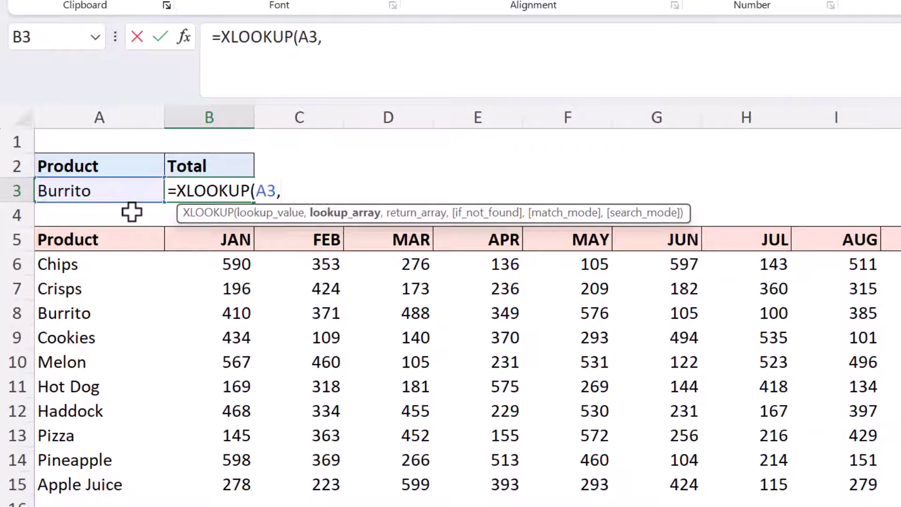
pyautogui.moveTo(117, 263); pyautogui.dragTo(105, 483)
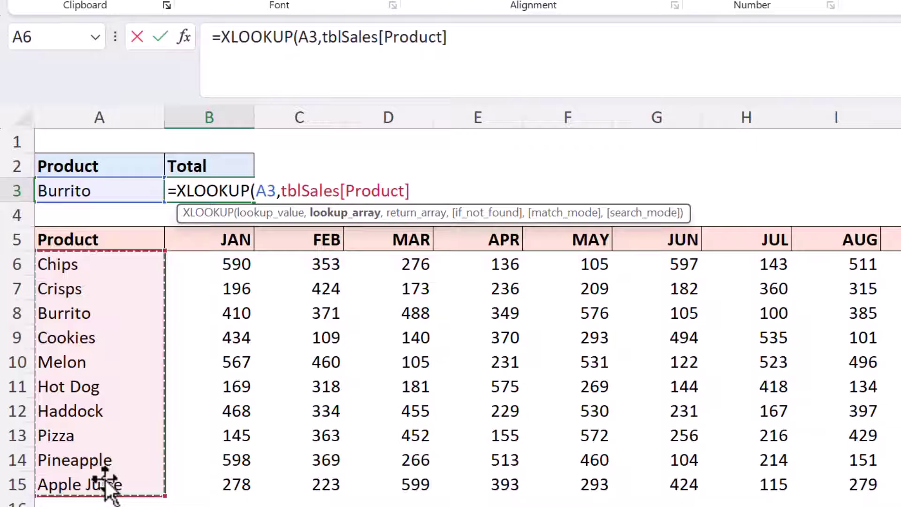
pyautogui.write(',')
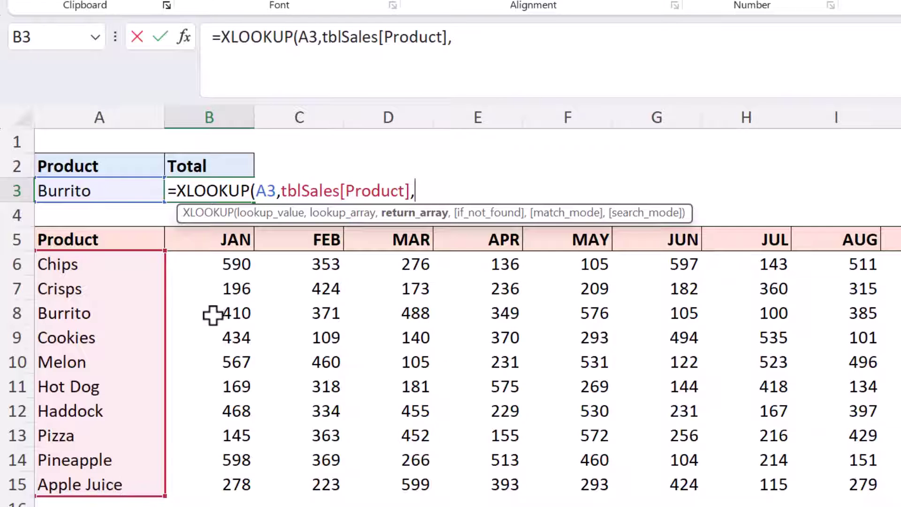
pyautogui.moveTo(213, 263); pyautogui.dragTo(900, 484)
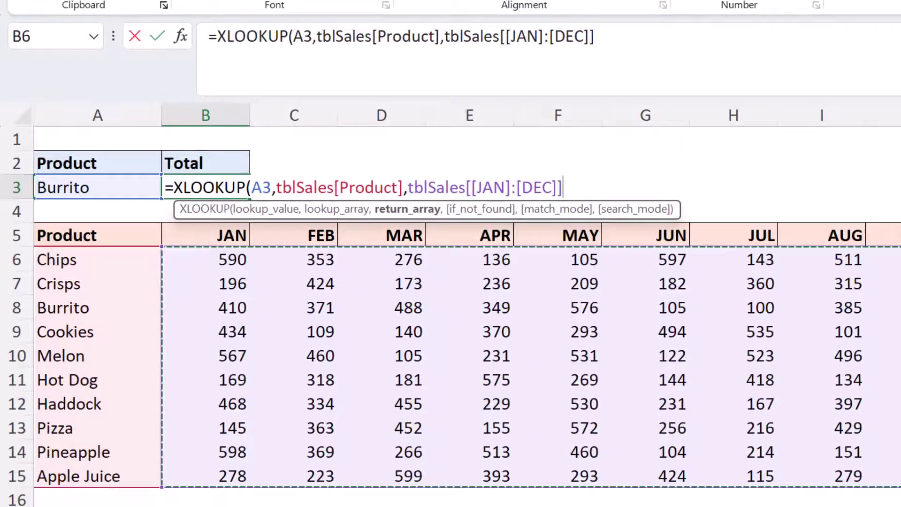
pyautogui.press('Return')
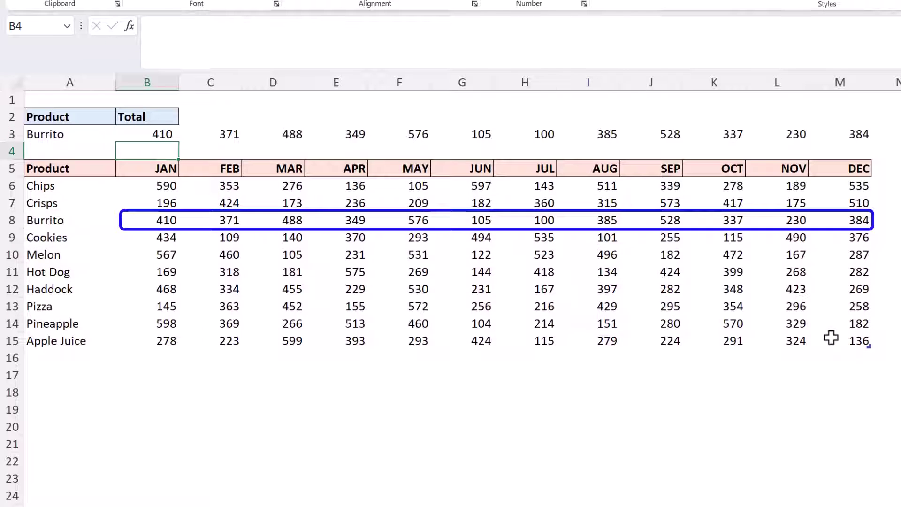
# Step: Wrap B3's XLOOKUP in SUM( ) so it shows Burrito's yearly total of 4,263
pyautogui.click(149, 136)
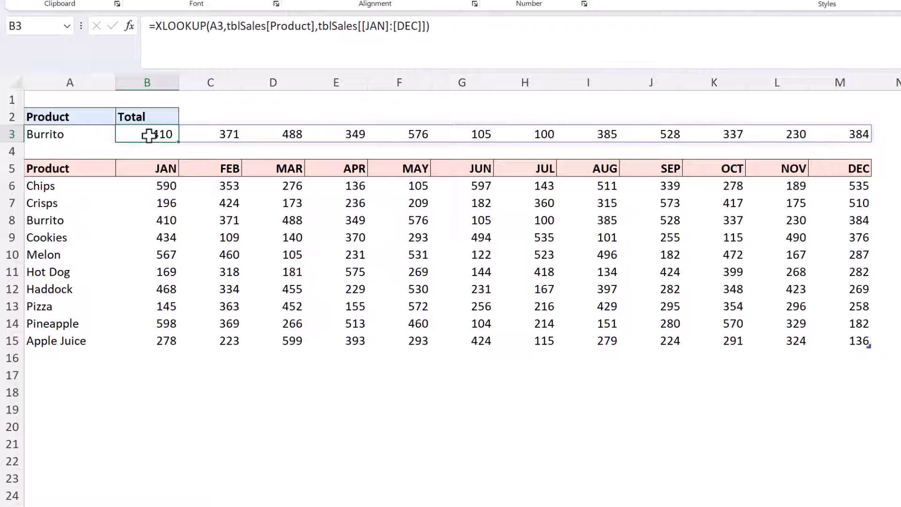
pyautogui.click(156, 26)
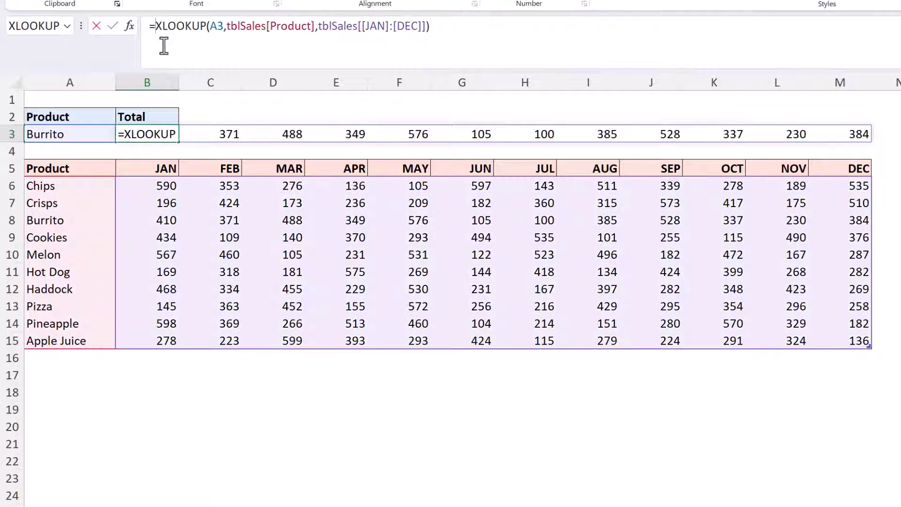
pyautogui.write('sum(')
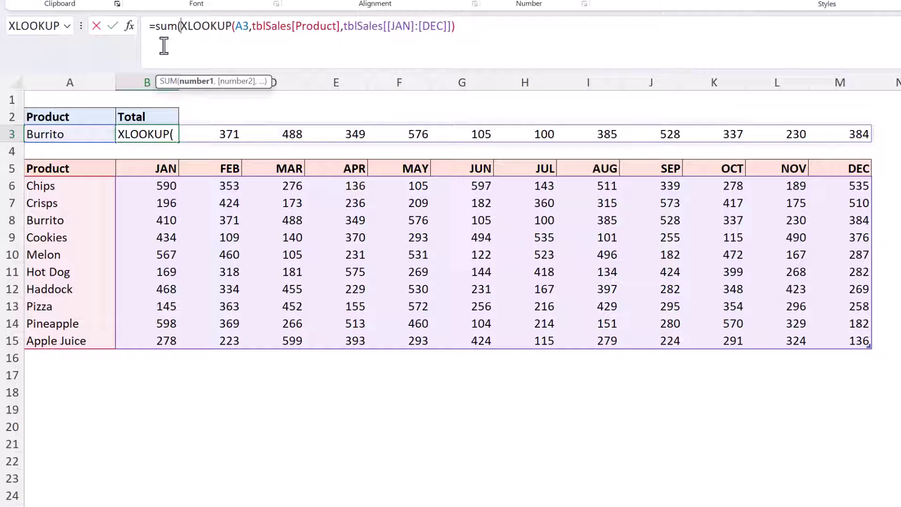
pyautogui.click(477, 26)
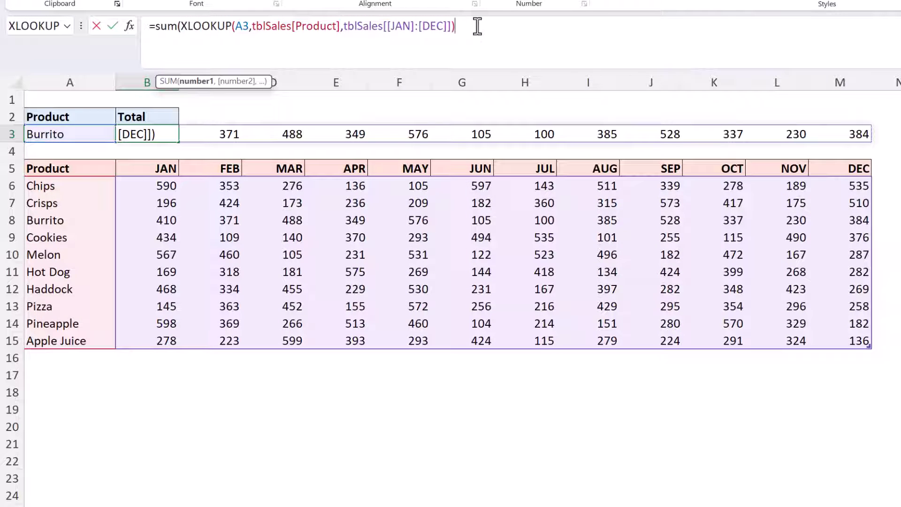
pyautogui.write(')')
pyautogui.press('Return')
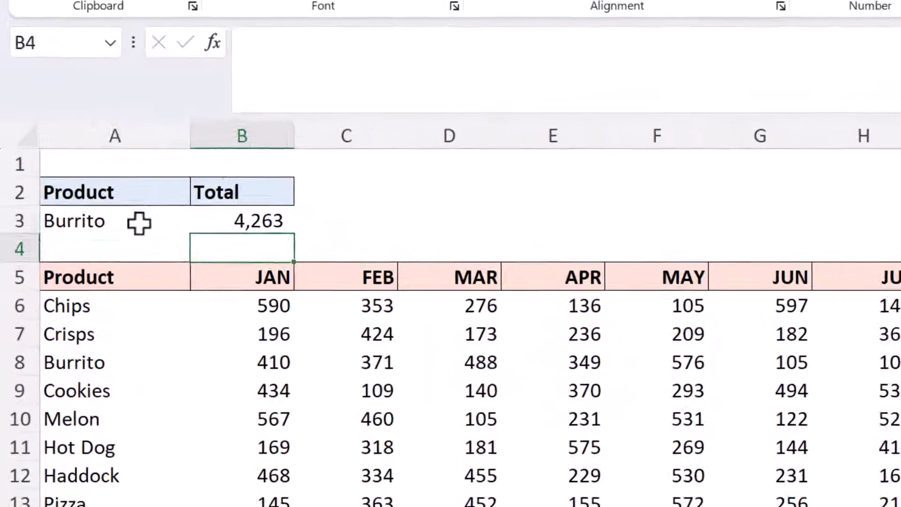
# Step: Choose Melon from the A3 product dropdown
pyautogui.click(129, 168)
pyautogui.click(207, 241)
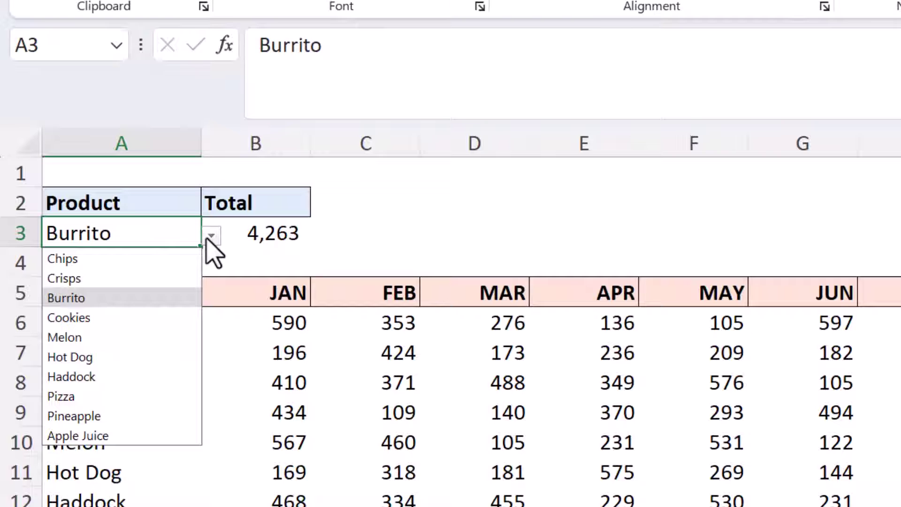
pyautogui.click(126, 340)
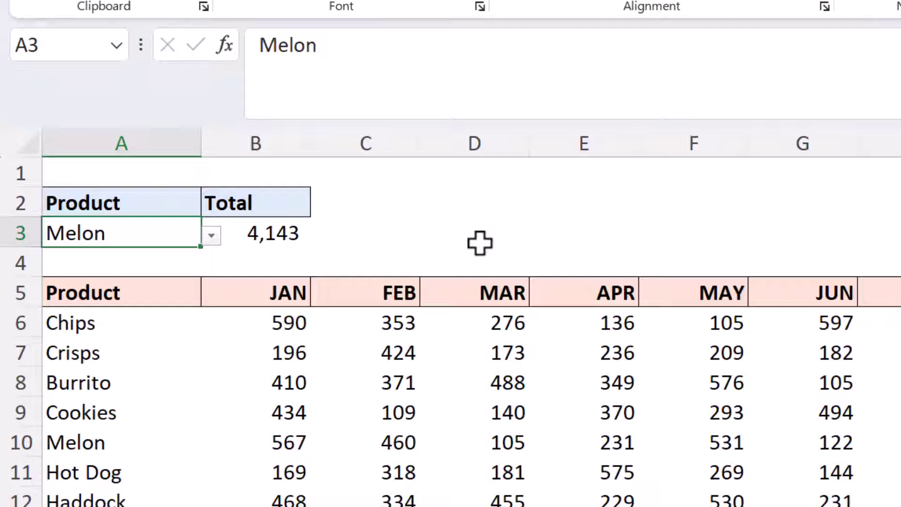
# Step: Switch A3 to Pineapple via autocomplete and clear the total formula from B3
pyautogui.write('pi')
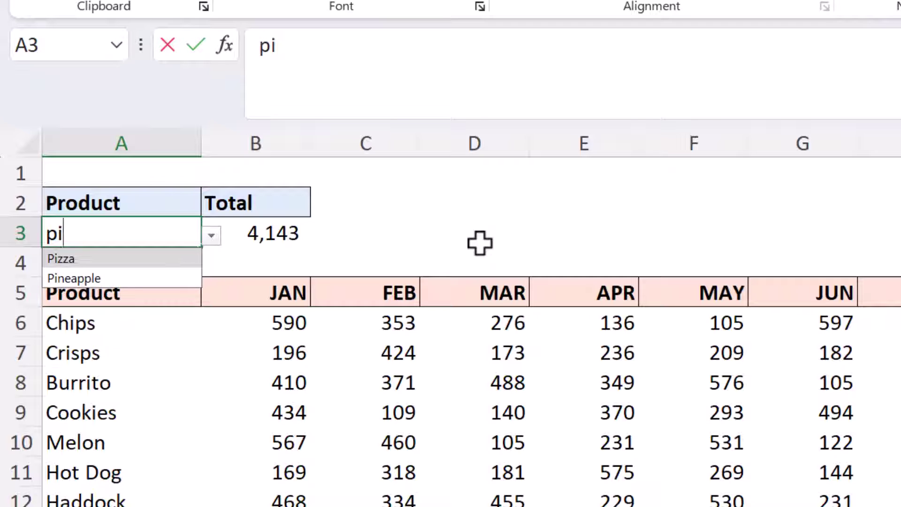
pyautogui.press('Down')
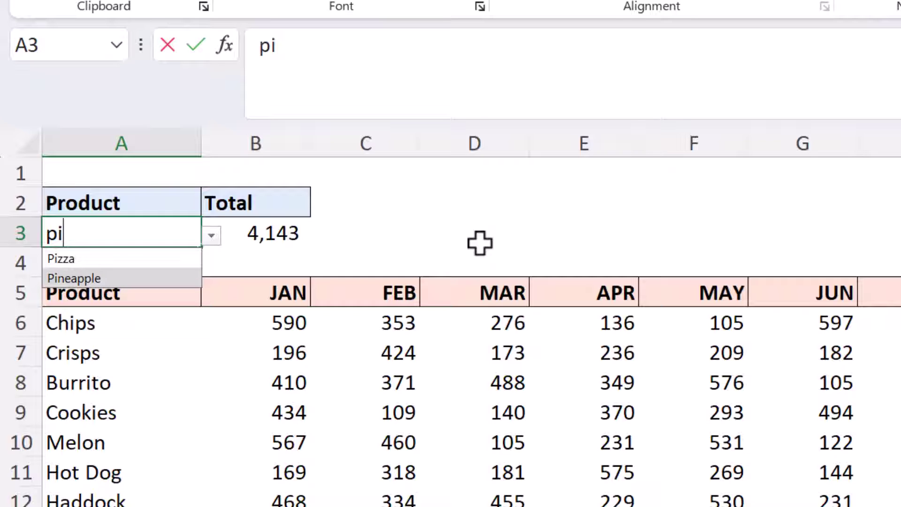
pyautogui.press('Tab')
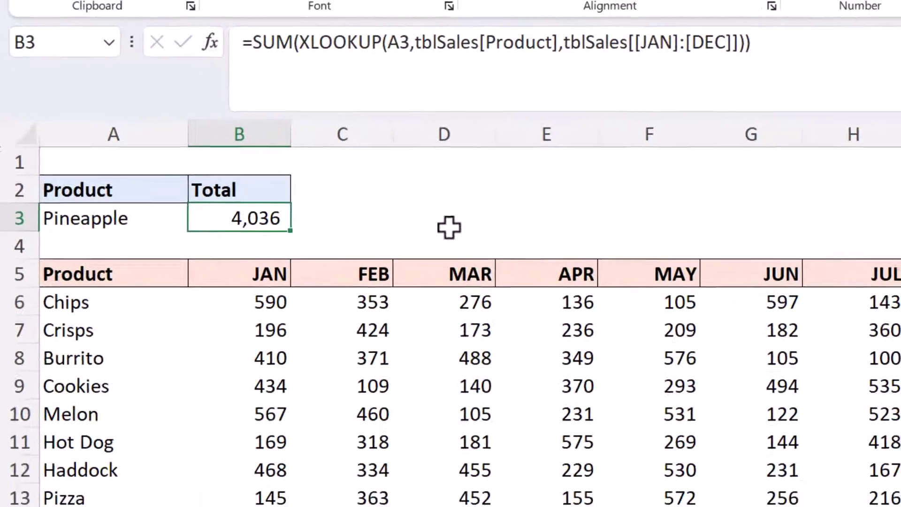
pyautogui.press('Delete')
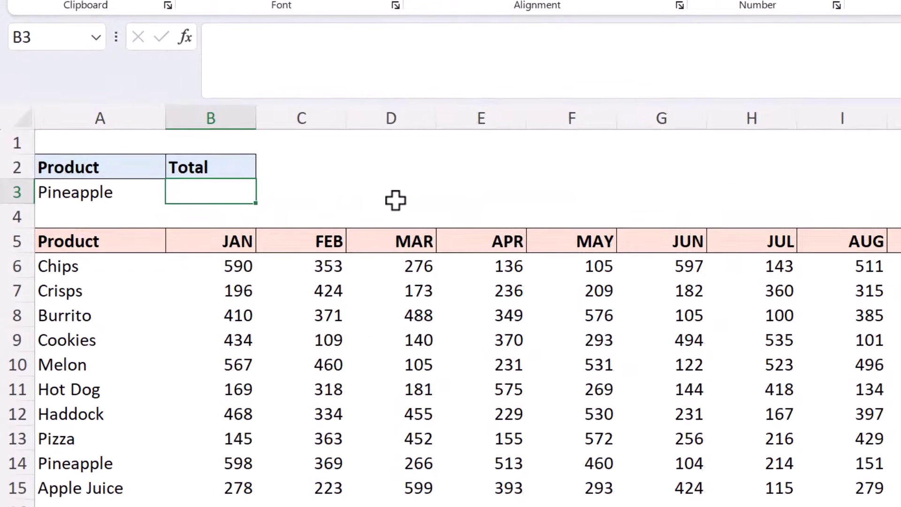
# Step: Type =XLOOKUP(A3,tblSales[Product],tblSales) in B3, returning the whole sales table
pyautogui.write('=xl')
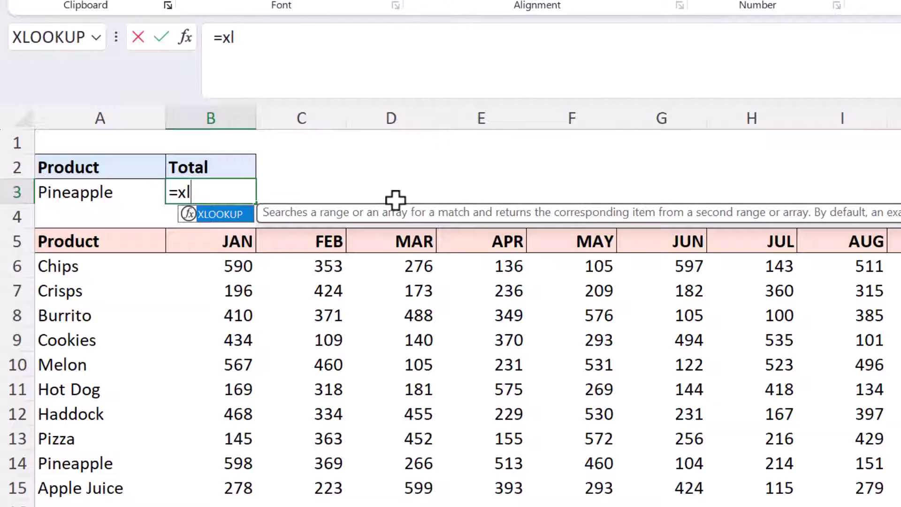
pyautogui.press('Tab')
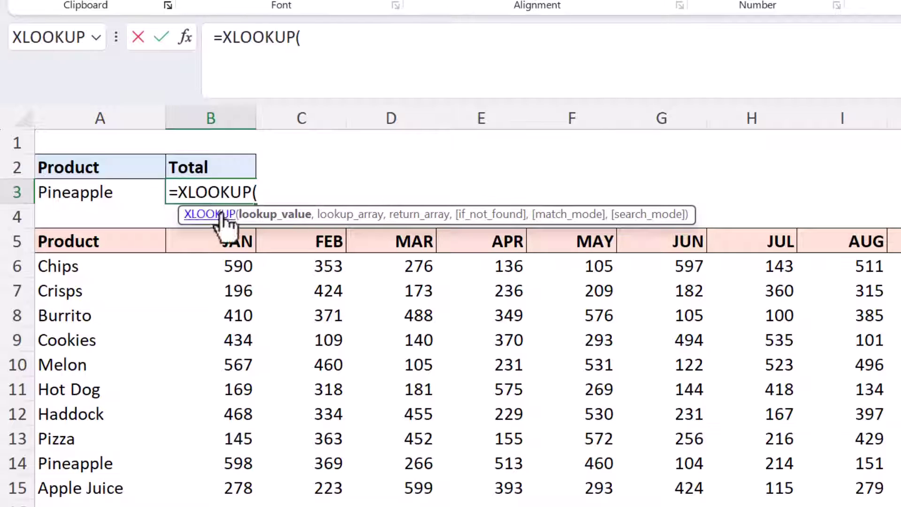
pyautogui.click(139, 189)
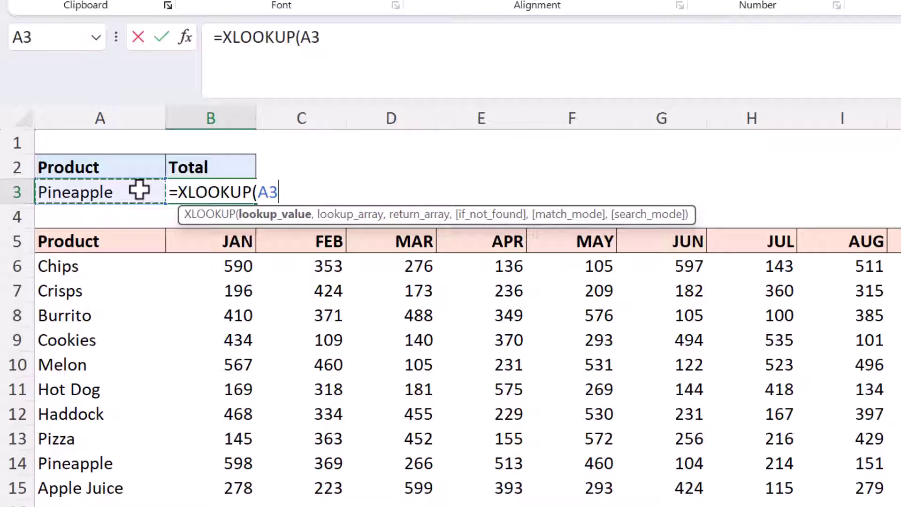
pyautogui.write(',')
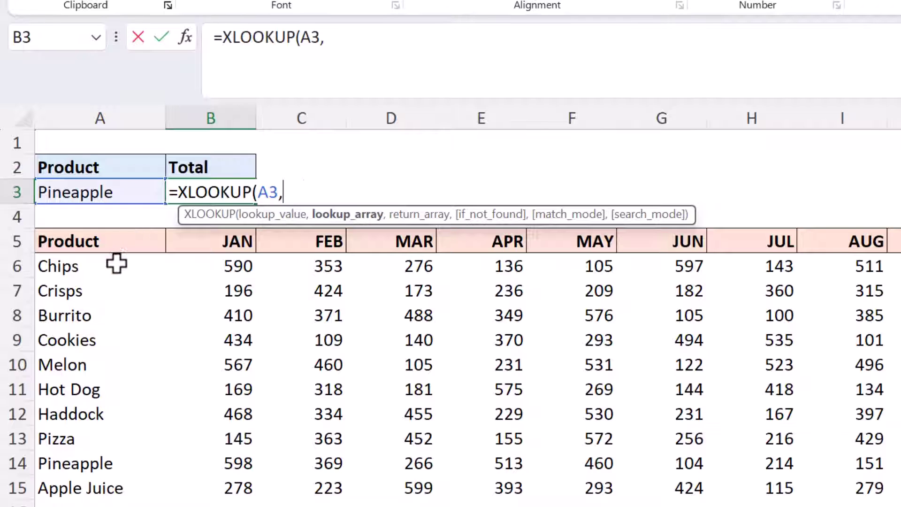
pyautogui.moveTo(117, 263); pyautogui.dragTo(96, 480)
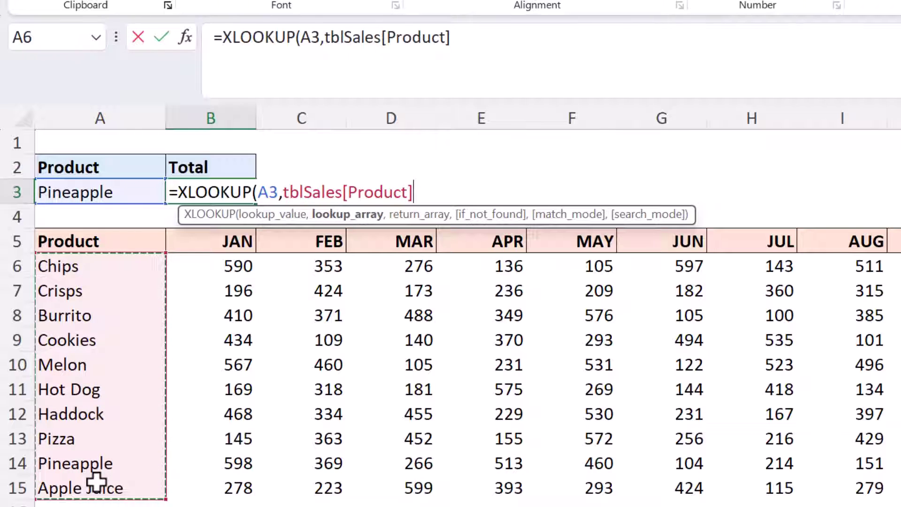
pyautogui.write(',')
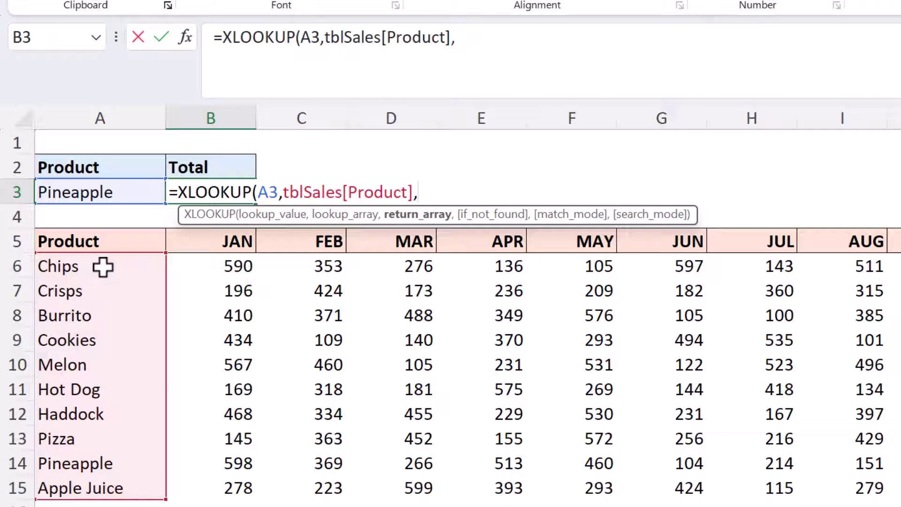
pyautogui.moveTo(100, 266); pyautogui.dragTo(900, 498)
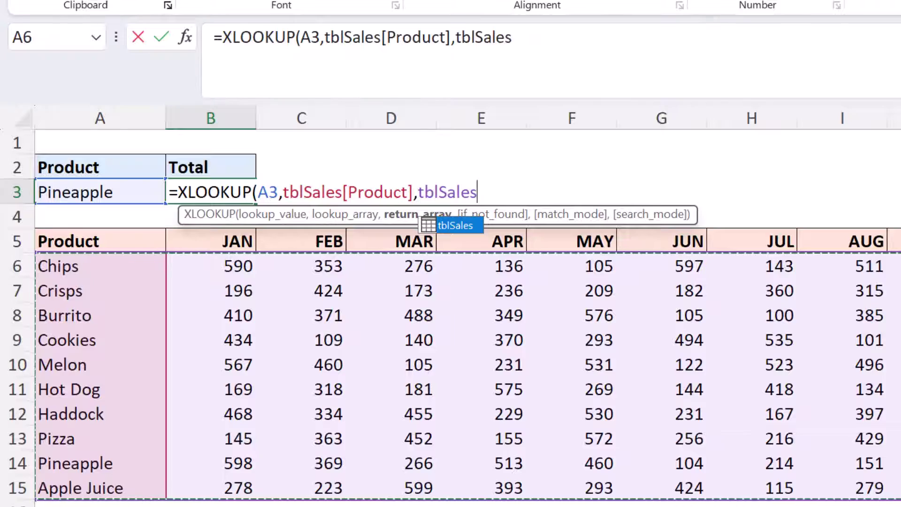
# Step: Close and commit the XLOOKUP so Pineapple's full row, name plus 598–182, spills across row 3
pyautogui.write(')')
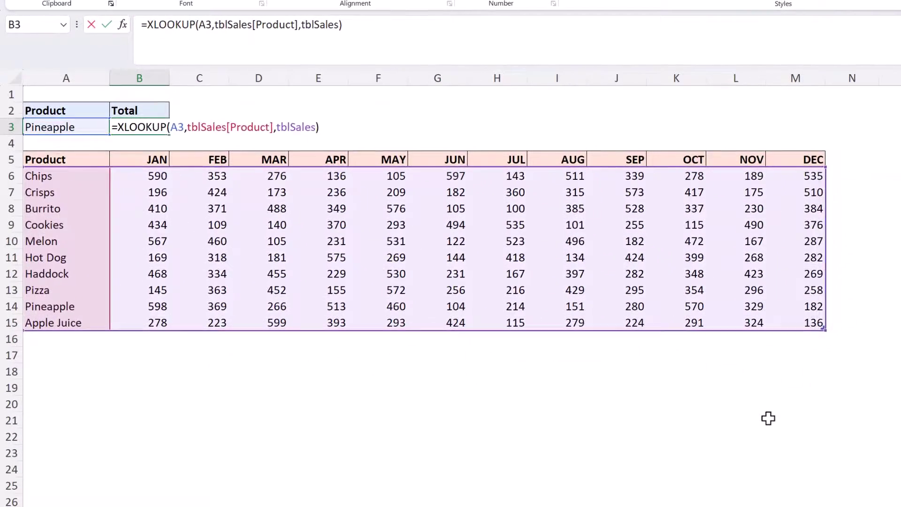
pyautogui.press('Return')
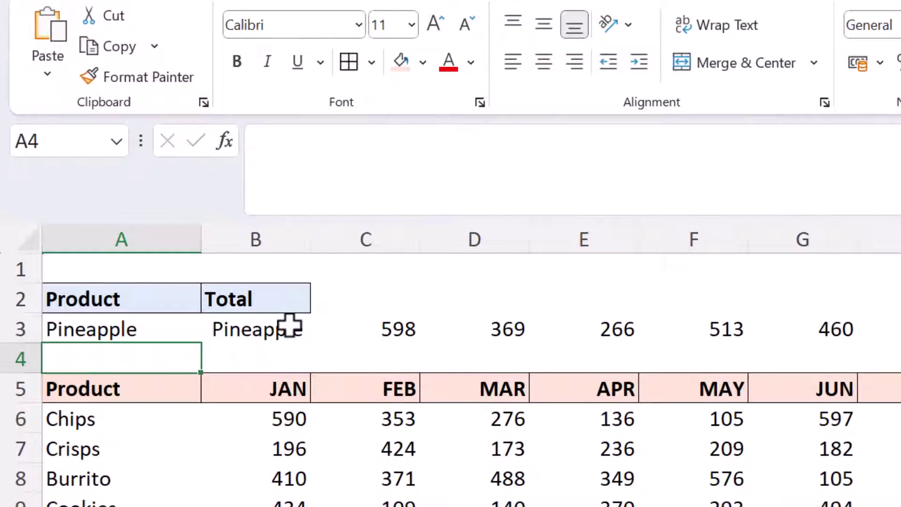
pyautogui.click(290, 325)
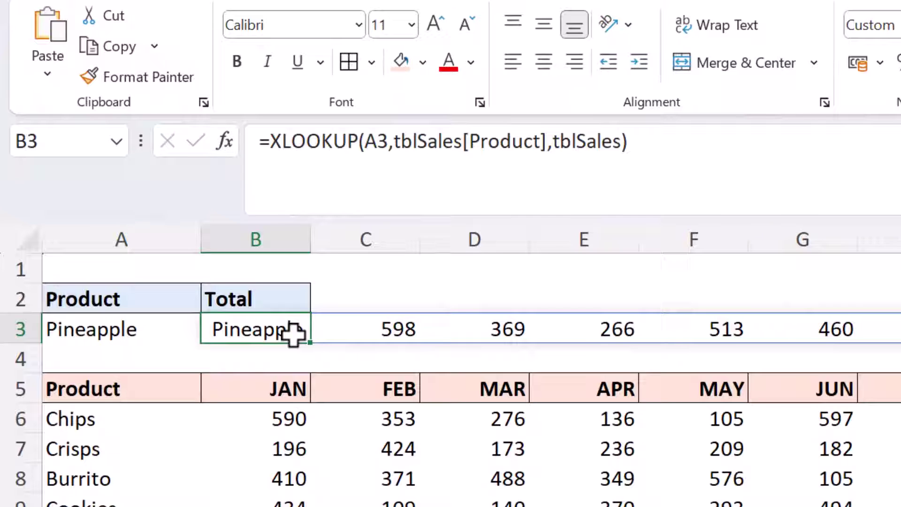
# Step: Wrap the lookup in DROP(…,,1) so only Pineapple's twelve monthly values, 598 to 182, spill
pyautogui.click(272, 140)
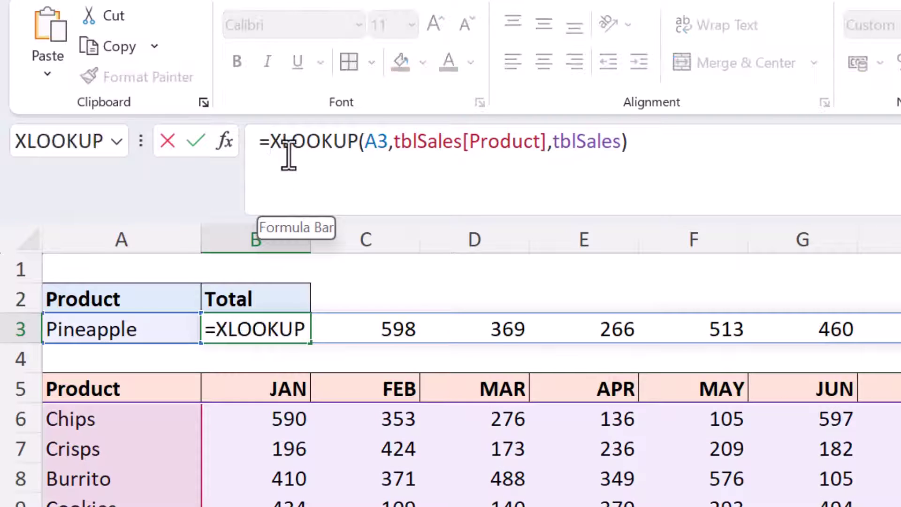
pyautogui.write('dro')
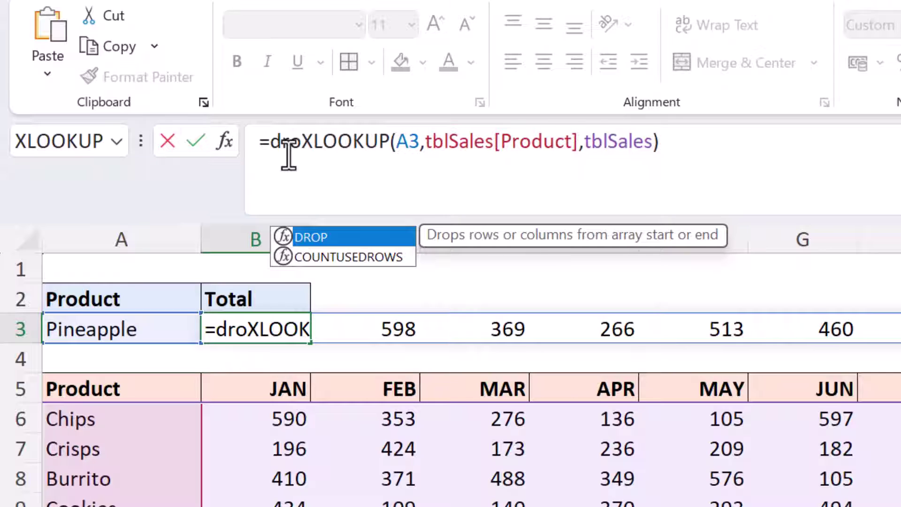
pyautogui.press('Tab')
pyautogui.hotkey('alt', 'Return')
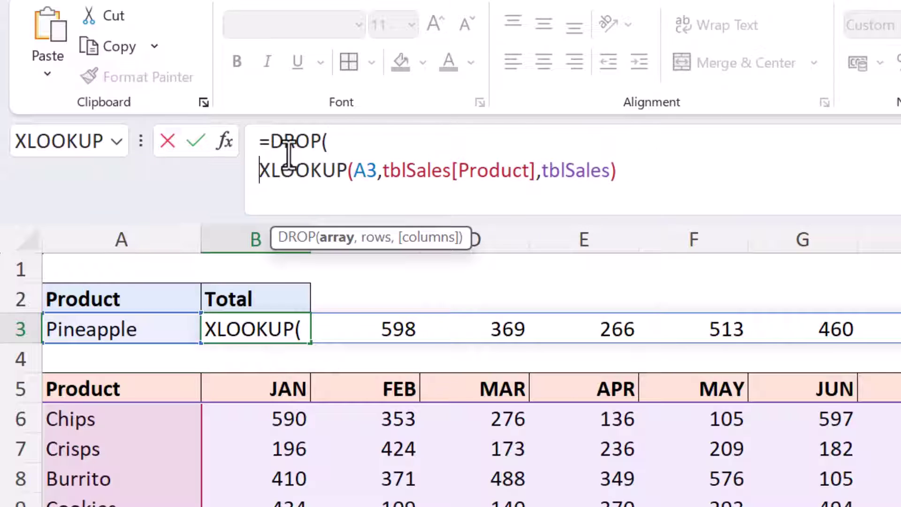
pyautogui.click(638, 173)
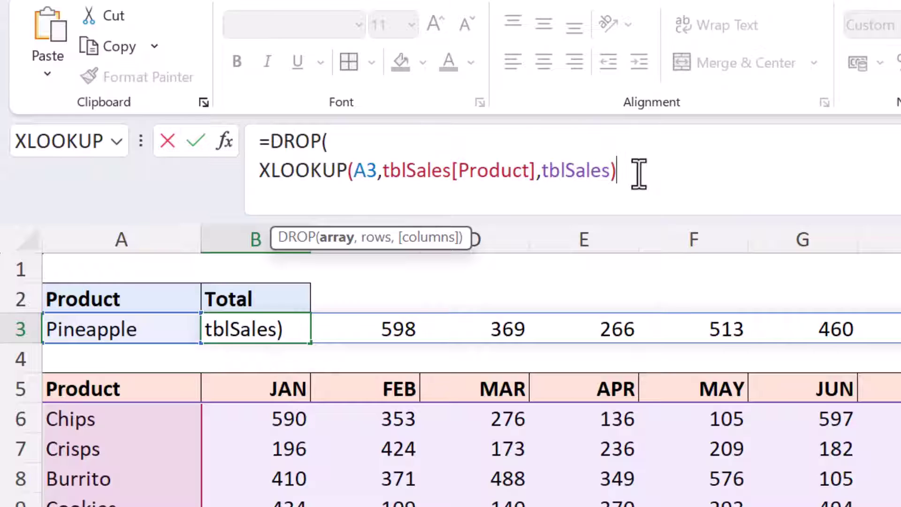
pyautogui.write(',')
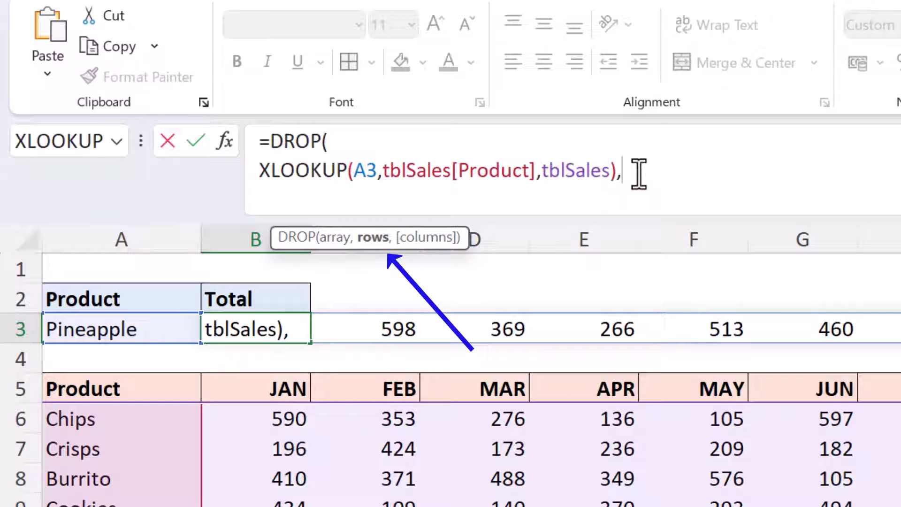
pyautogui.write(',')
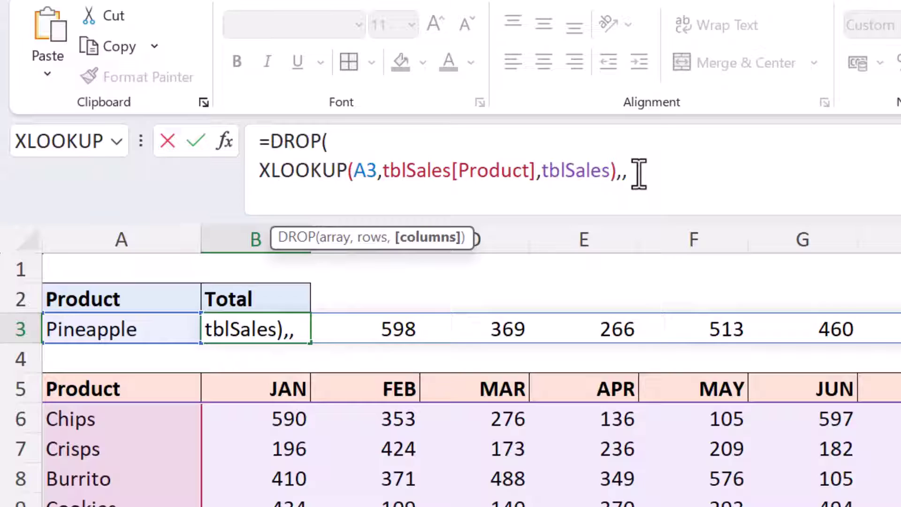
pyautogui.write('1')
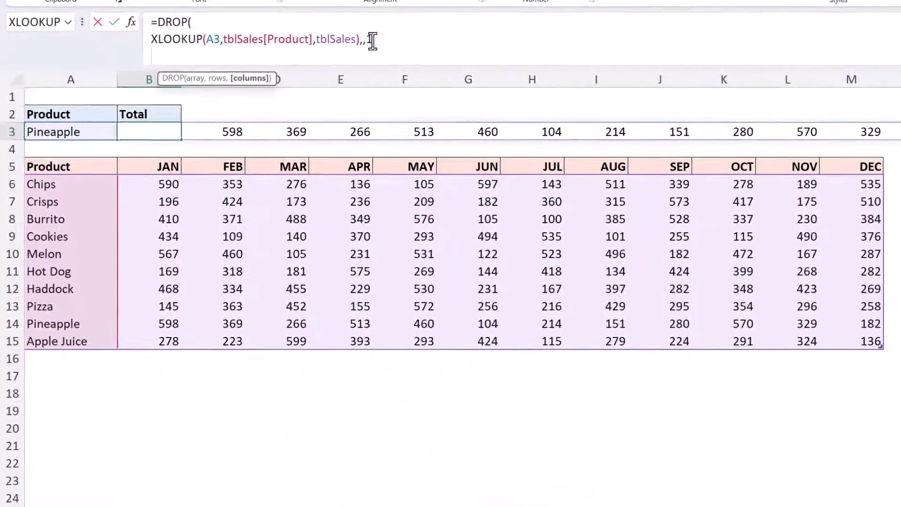
pyautogui.hotkey('alt', 'Return')
pyautogui.write(')')
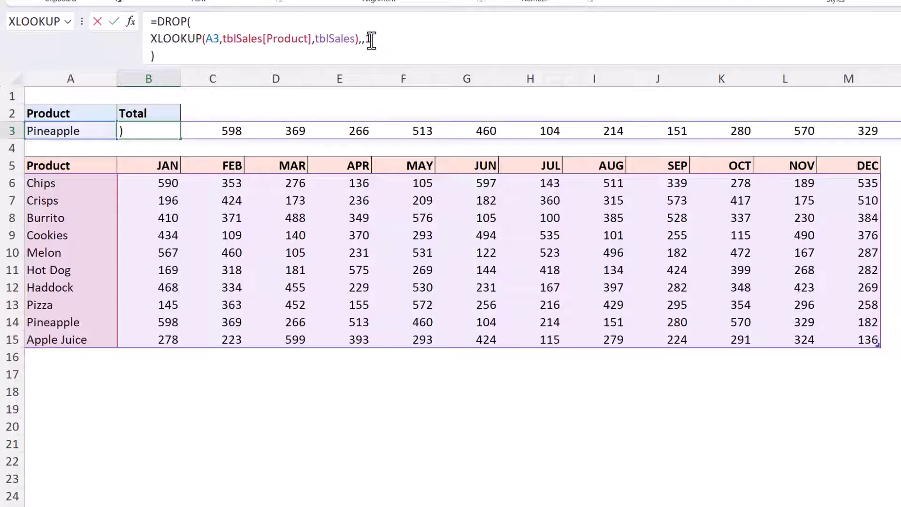
pyautogui.press('Return')
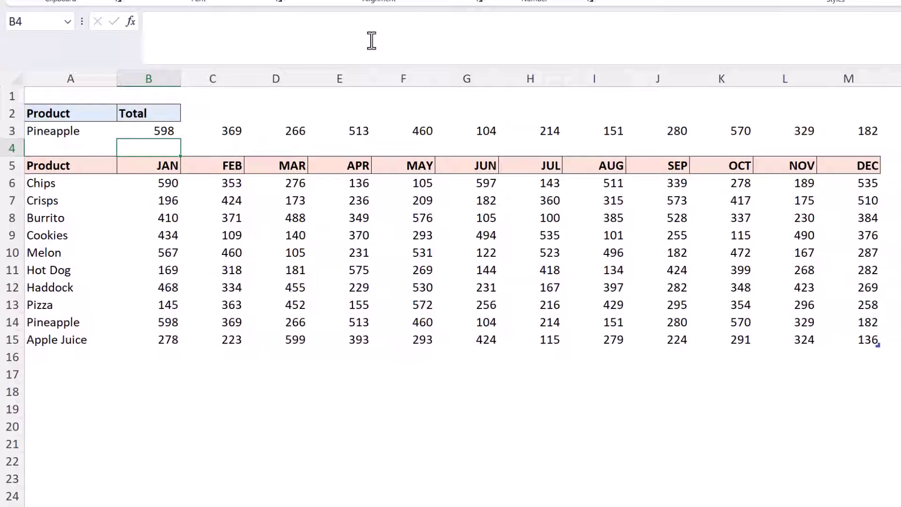
# Step: Wrap the DROP formula in SUM( ) so B3 shows Pineapple's yearly total of 4,036
pyautogui.click(171, 128)
pyautogui.click(162, 29)
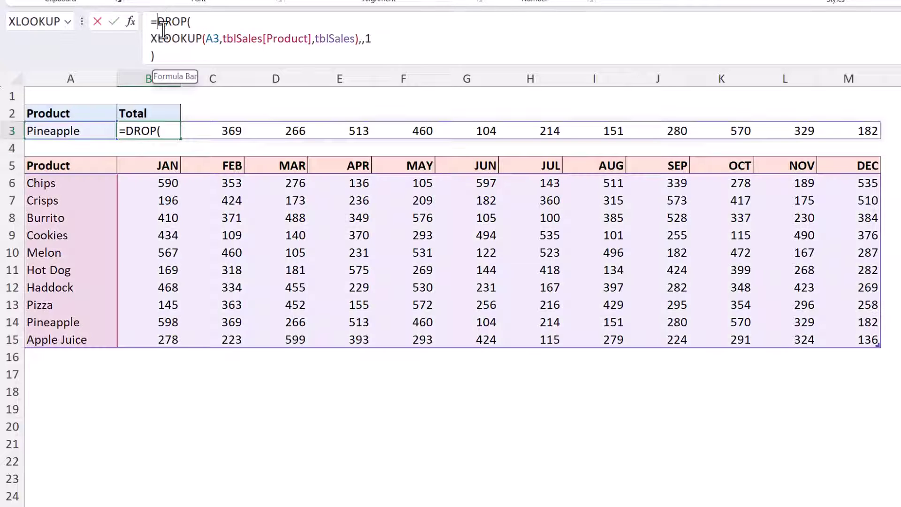
pyautogui.write('sum(')
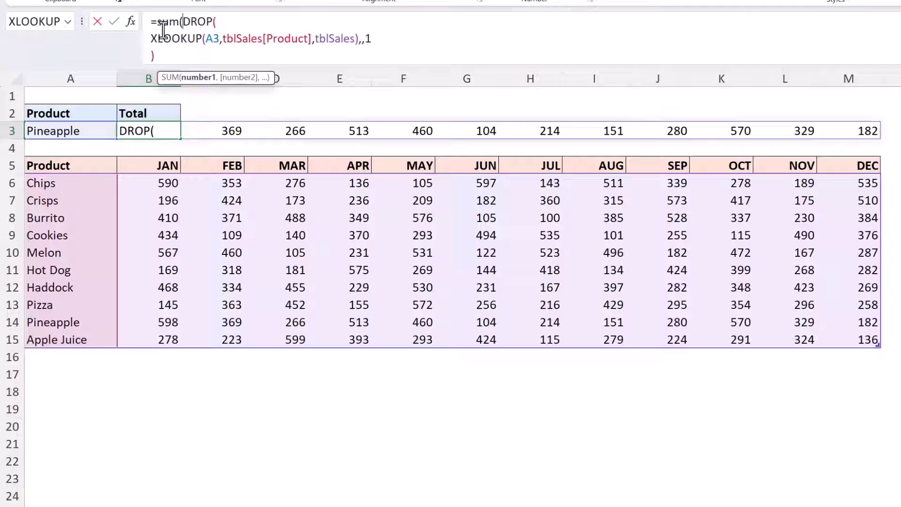
pyautogui.click(161, 55)
pyautogui.write(')')
pyautogui.press('Return')
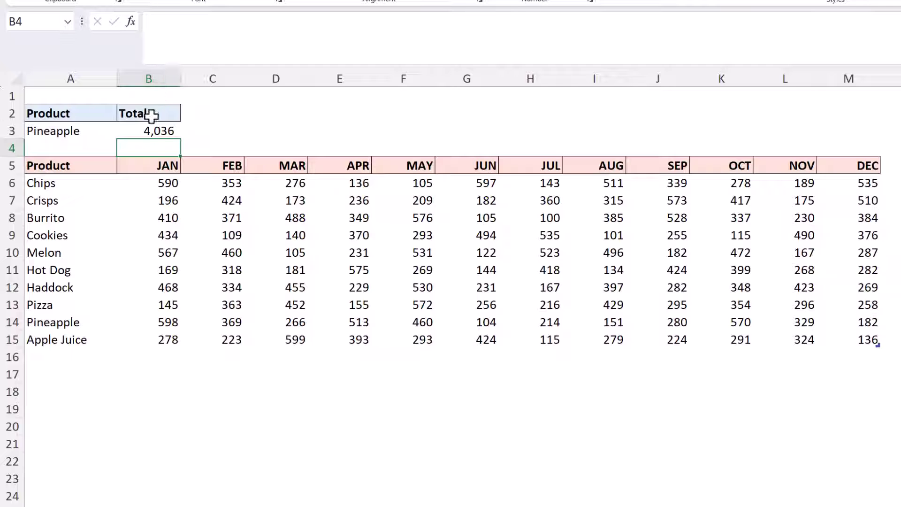
pyautogui.click(151, 131)
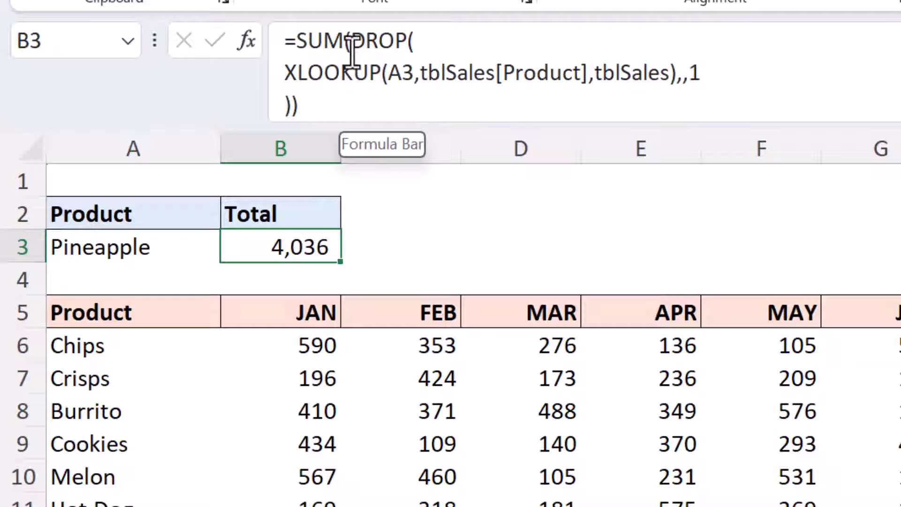
# Step: Replace DROP with TAKE and the 1 with -6 so B3 shows the July–December total 1,726
pyautogui.moveTo(351, 41); pyautogui.dragTo(412, 42)
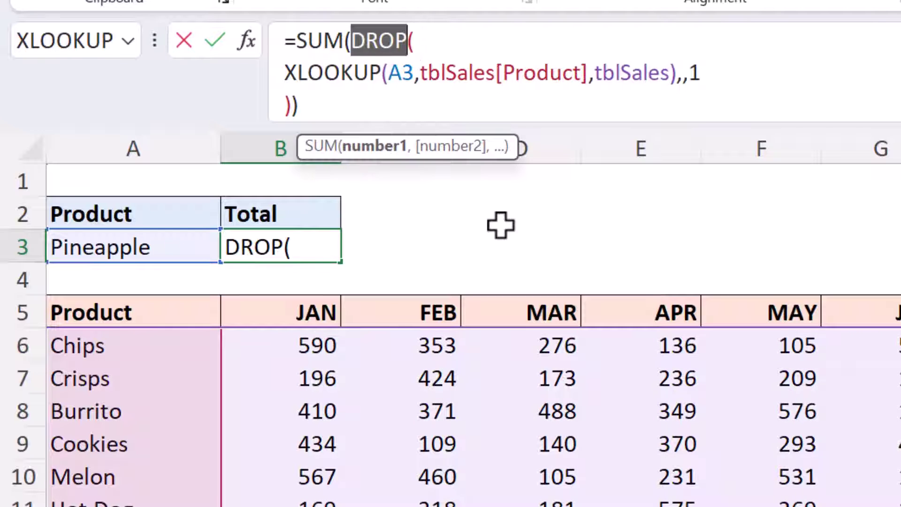
pyautogui.write('take')
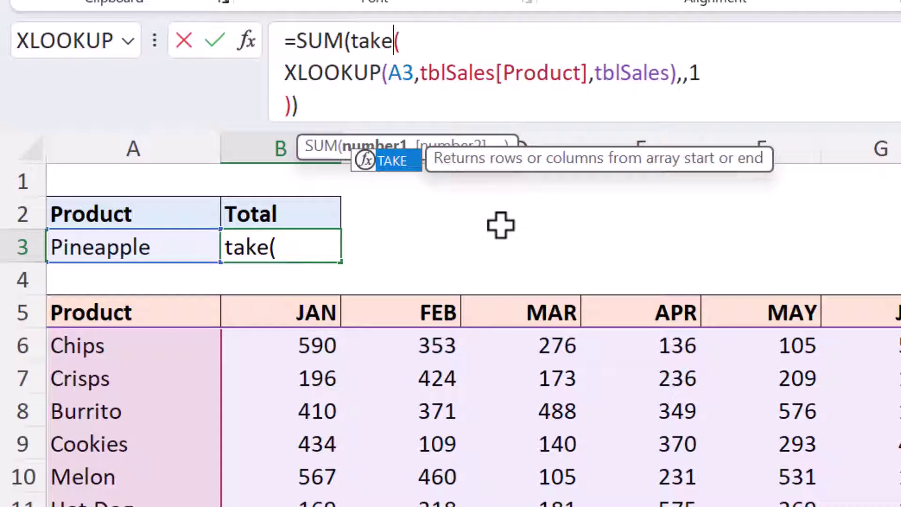
pyautogui.doubleClick(694, 73)
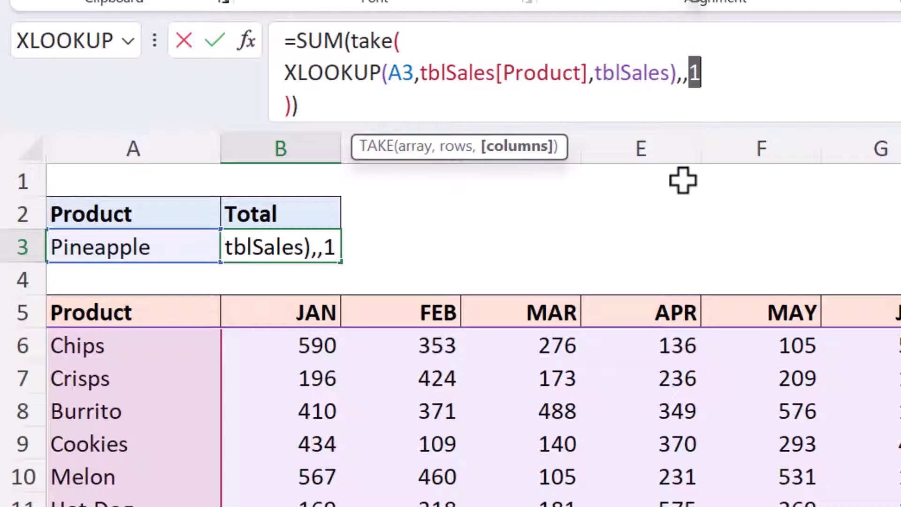
pyautogui.write('-6')
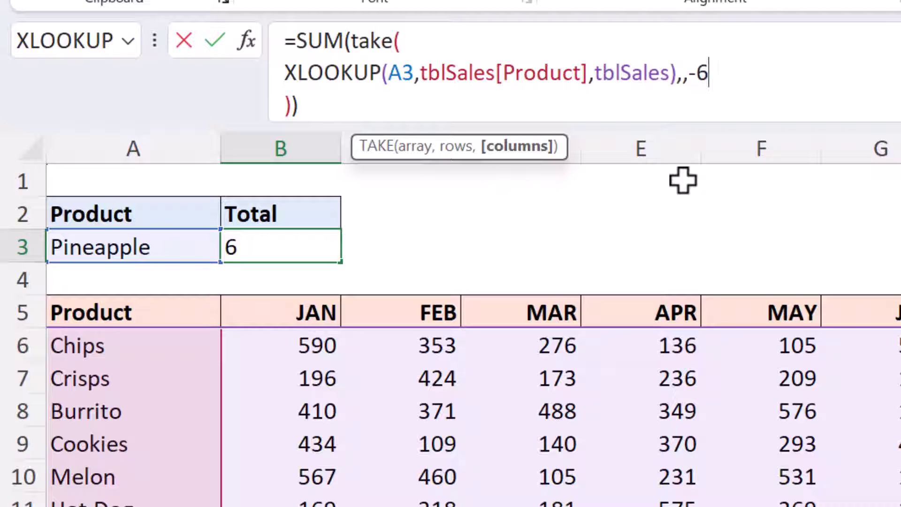
pyautogui.press('Return')
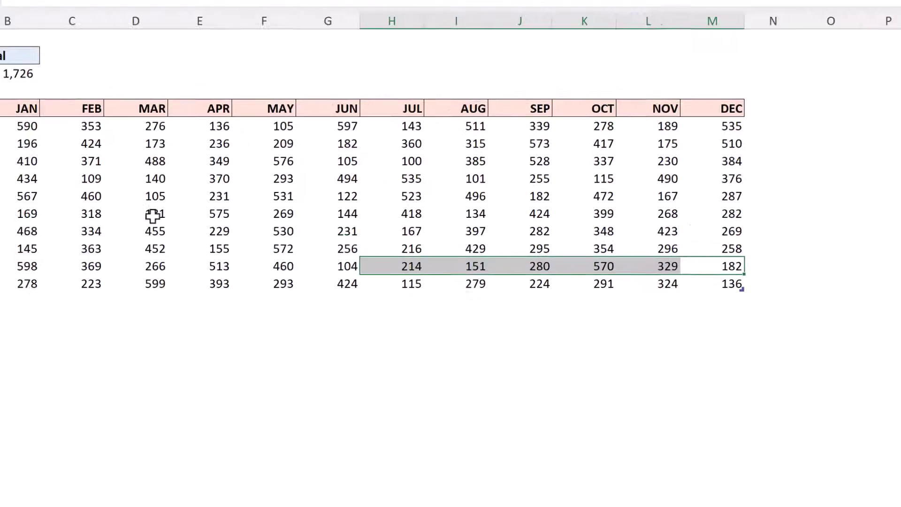
# Step: Remove SUM so TAKE spills Pineapple's last six months: 214, 151, 280, 570, 329, 182
pyautogui.click(164, 137)
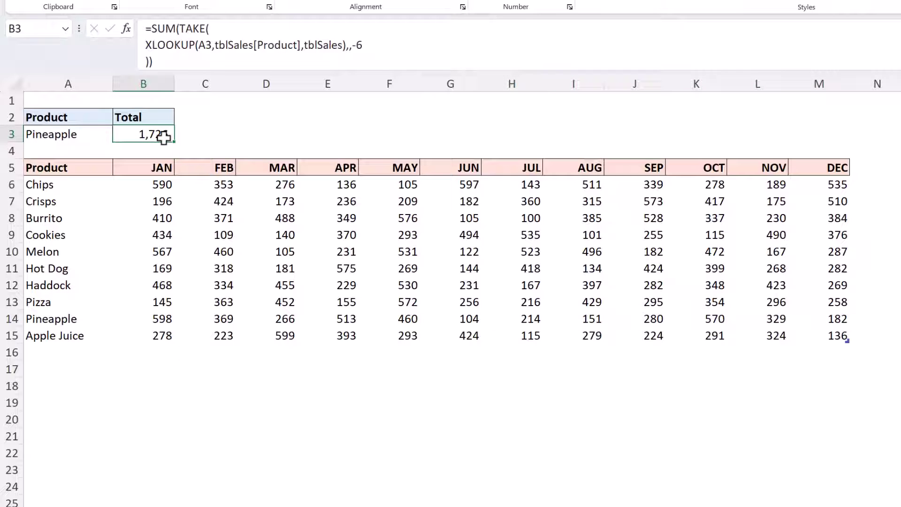
pyautogui.click(175, 32)
pyautogui.doubleClick(174, 32)
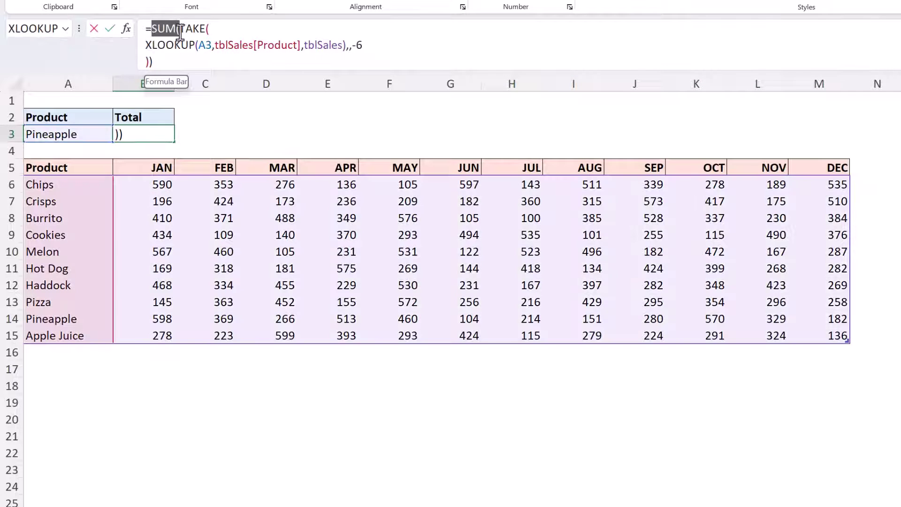
pyautogui.press('Delete')
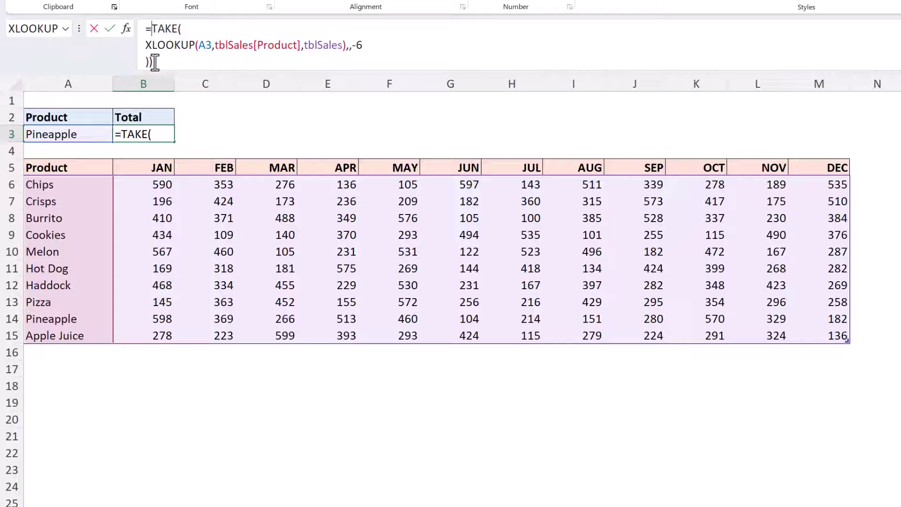
pyautogui.click(153, 62)
pyautogui.press('BackSpace')
pyautogui.press('Return')
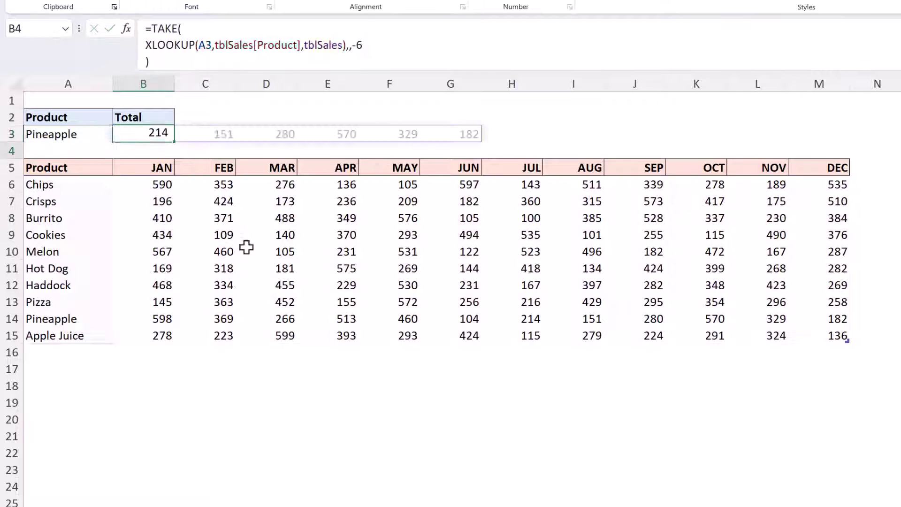